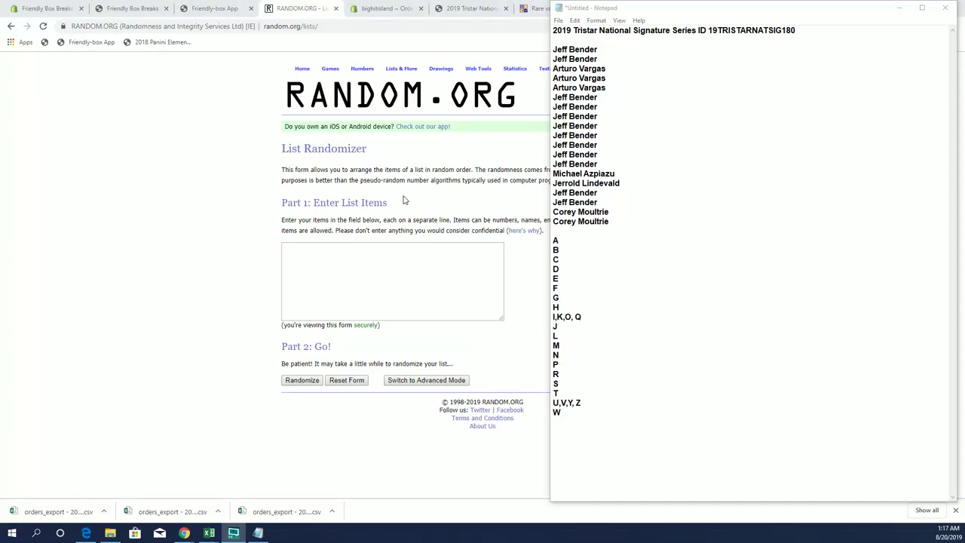
- Copy all 19 owner names from Notepad, ready for the RANDOM.ORG List Items box
{"action": "mouse_move", "coordinate": [555, 47]}
{"action": "left_mouse_down"}
{"action": "mouse_move", "coordinate": [599, 94]}
{"action": "mouse_move", "coordinate": [608, 204]}
{"action": "mouse_move", "coordinate": [632, 213]}
{"action": "left_mouse_up"}
{"action": "left_click", "coordinate": [637, 192]}
{"action": "left_click_drag", "start_coordinate": [554, 49], "coordinate": [609, 222]}
{"action": "right_click", "coordinate": [620, 128]}
{"action": "left_click", "coordinate": [657, 158]}
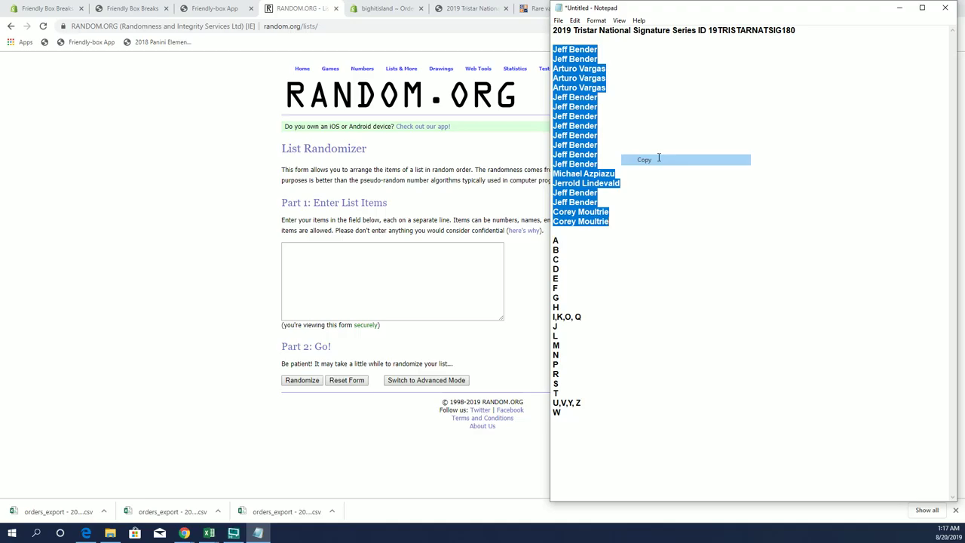
{"action": "left_click", "coordinate": [425, 269]}
- Paste the owner names into the List Randomizer and shuffle them until randomized 7 times
{"action": "key", "text": "ctrl+v"}
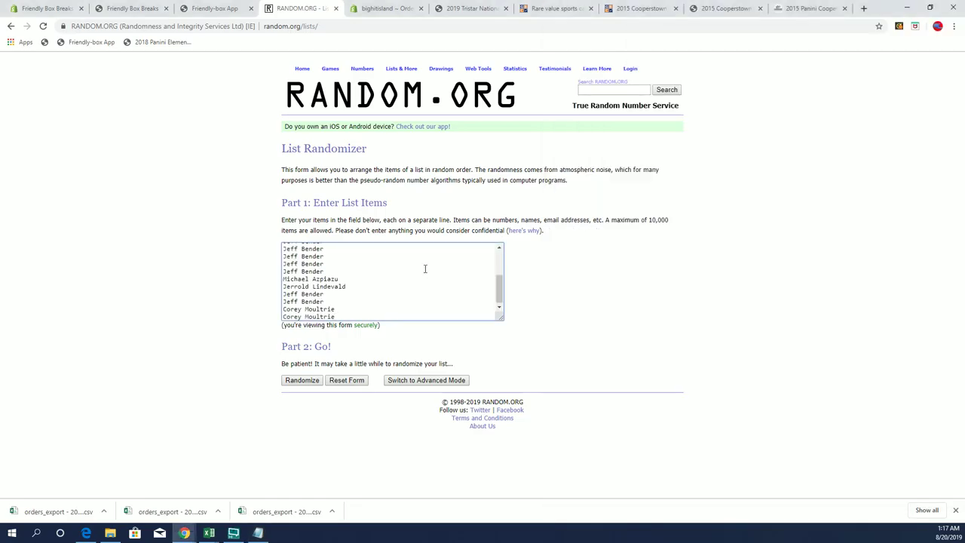
{"action": "left_click", "coordinate": [318, 381]}
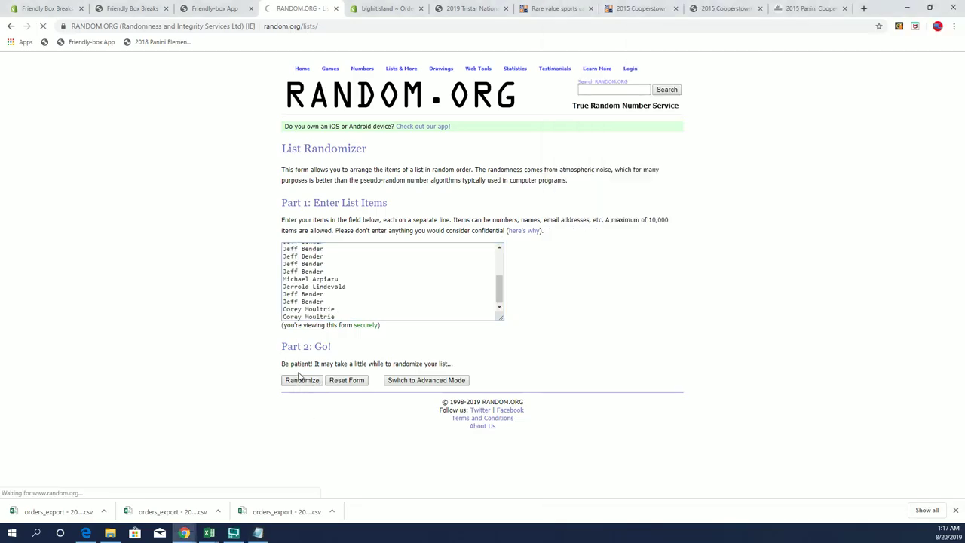
{"action": "left_click", "coordinate": [285, 390]}
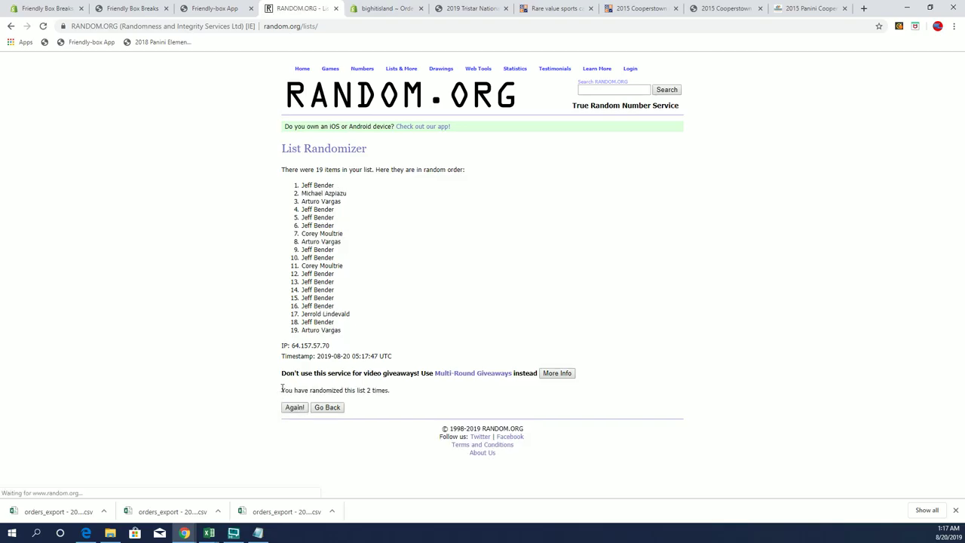
{"action": "left_click", "coordinate": [292, 408]}
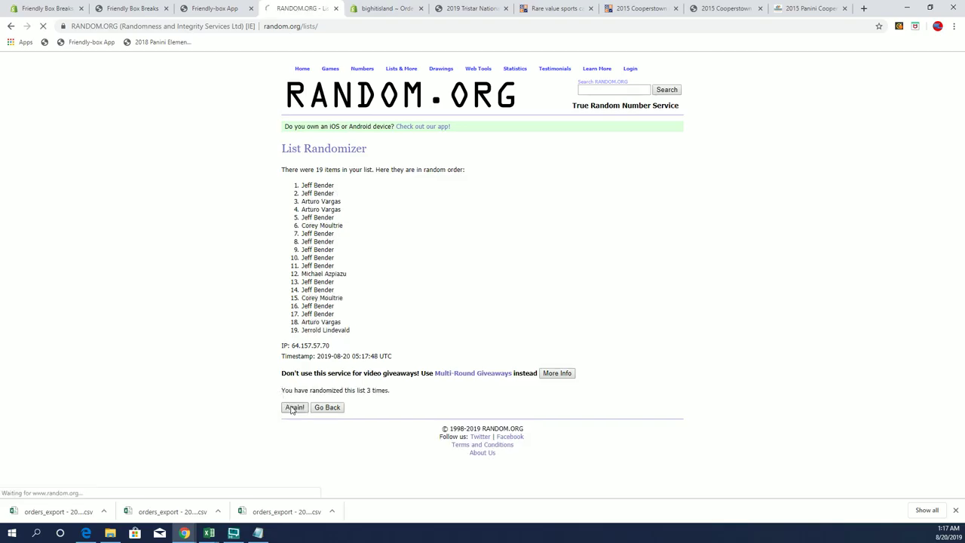
{"action": "left_click", "coordinate": [292, 408]}
{"action": "left_click", "coordinate": [292, 408]}
{"action": "left_click", "coordinate": [292, 408]}
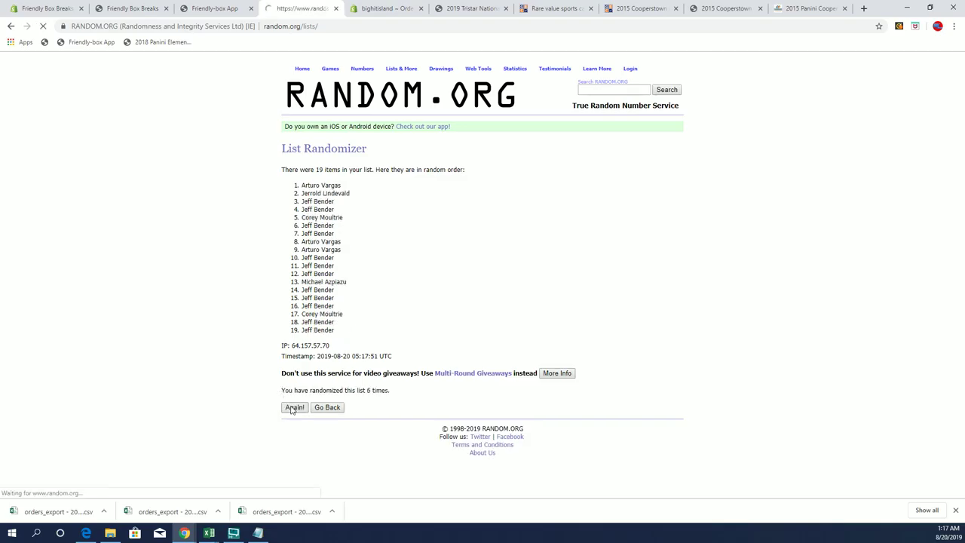
- Paste the shuffled names into Excel starting at A2 and narrow column A to fit
{"action": "left_click_drag", "start_coordinate": [299, 186], "coordinate": [361, 329]}
{"action": "right_click", "coordinate": [335, 256]}
{"action": "left_click", "coordinate": [343, 263]}
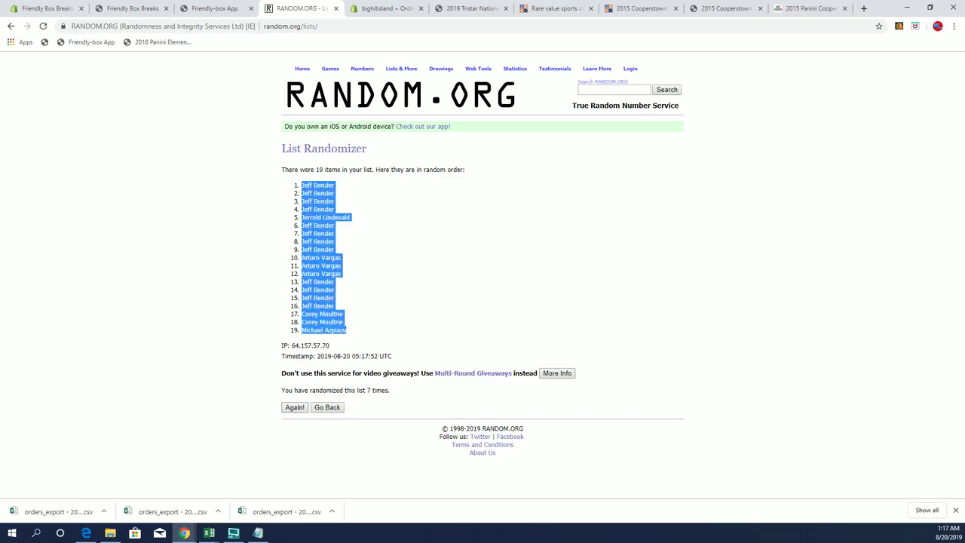
{"action": "key", "text": "alt+Tab"}
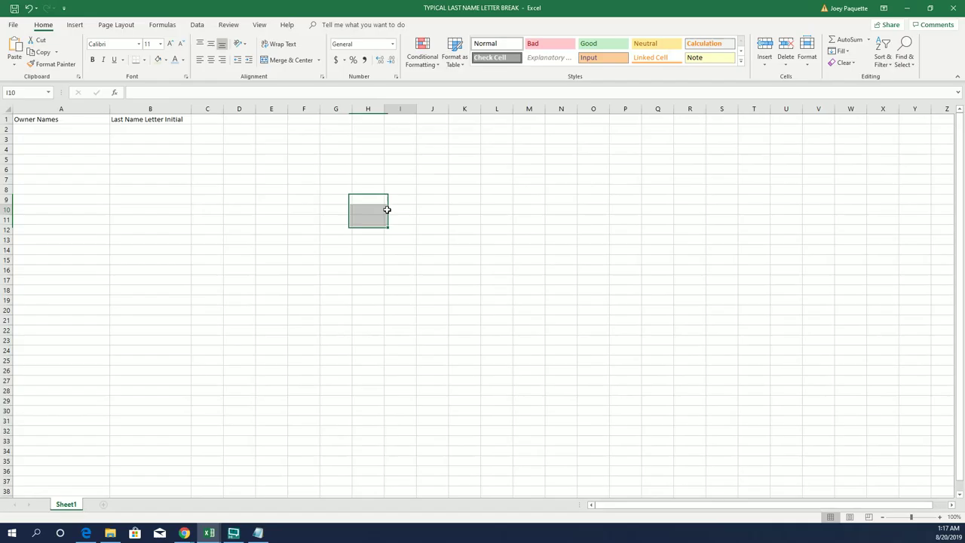
{"action": "left_click", "coordinate": [388, 209]}
{"action": "left_click", "coordinate": [85, 132]}
{"action": "key", "text": "ctrl+v"}
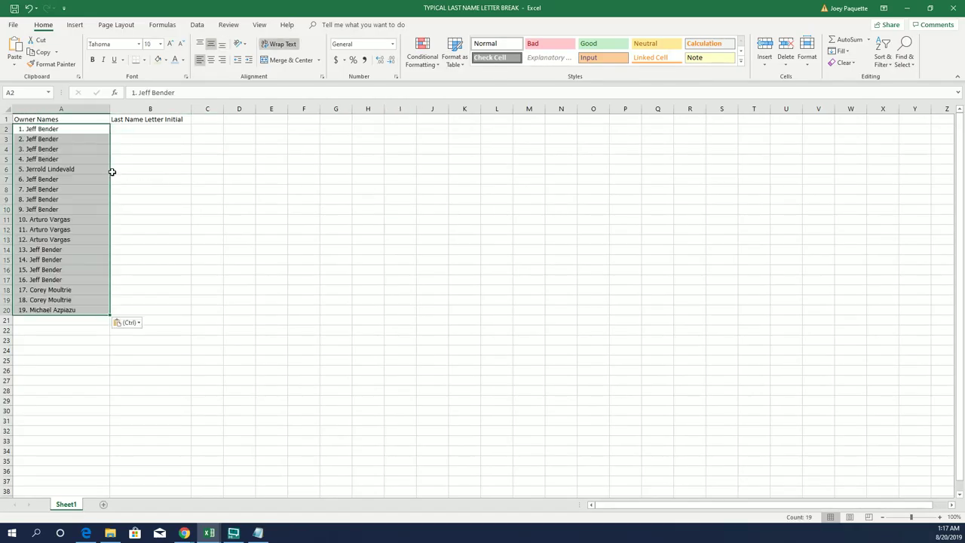
{"action": "left_click", "coordinate": [112, 172]}
{"action": "left_click_drag", "start_coordinate": [110, 108], "coordinate": [85, 98]}
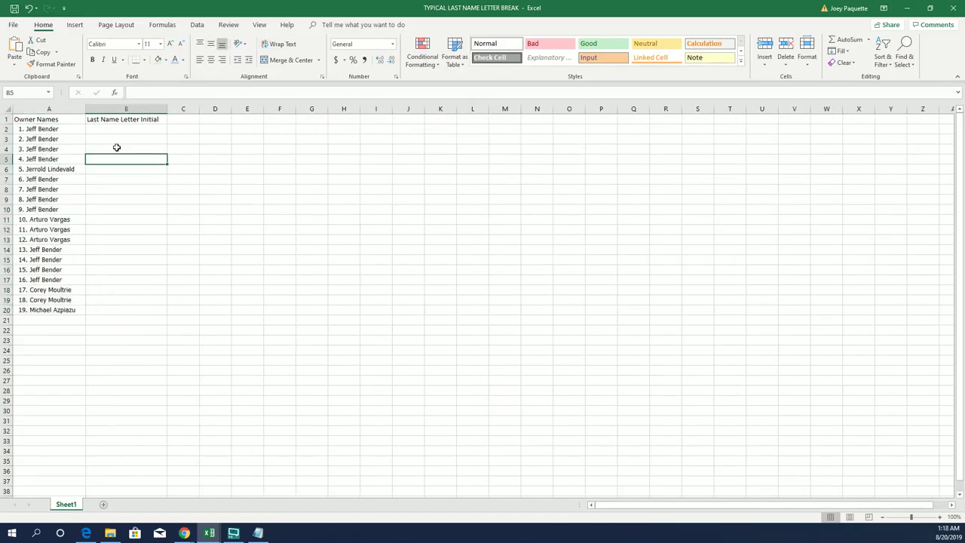
{"action": "left_click", "coordinate": [121, 129]}
- Open a fresh List Randomizer and copy the letter groups A through W from Notepad
{"action": "left_click", "coordinate": [915, 6]}
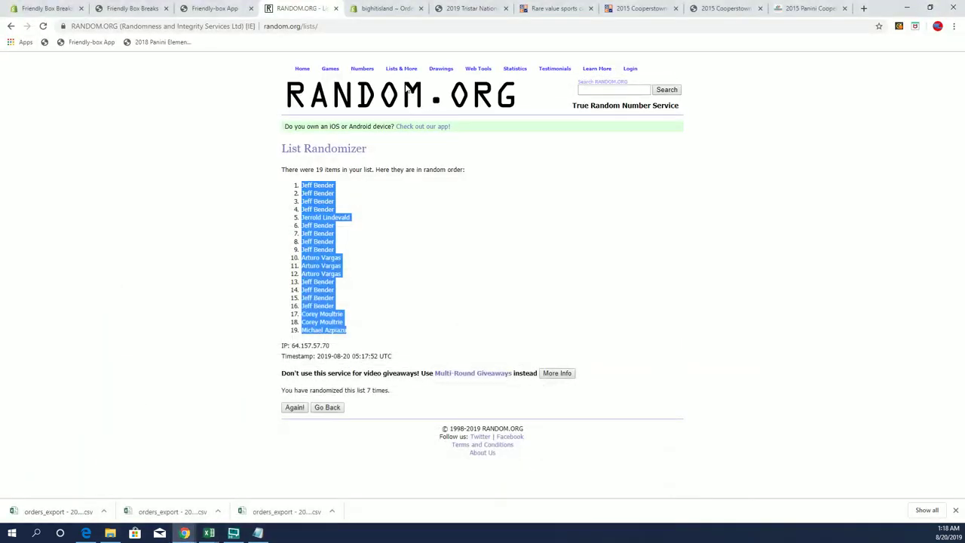
{"action": "left_click", "coordinate": [402, 83]}
{"action": "key", "text": "alt+Tab"}
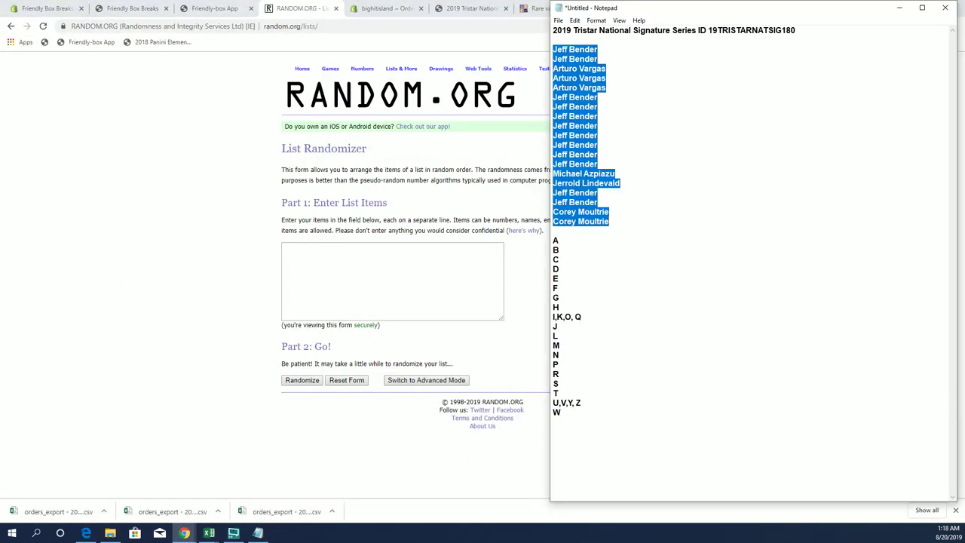
{"action": "left_click", "coordinate": [595, 293]}
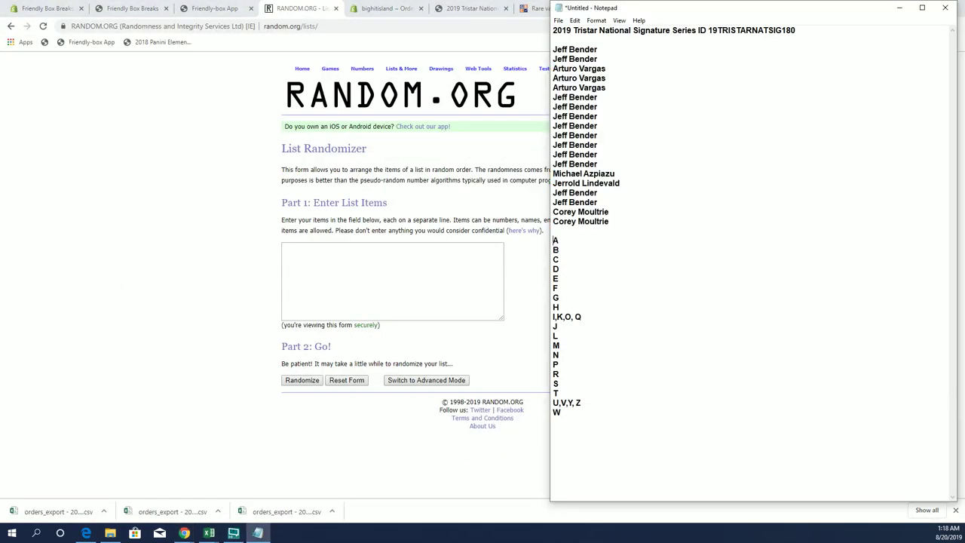
{"action": "mouse_move", "coordinate": [553, 239]}
{"action": "left_mouse_down"}
{"action": "mouse_move", "coordinate": [558, 339]}
{"action": "mouse_move", "coordinate": [579, 406]}
{"action": "mouse_move", "coordinate": [559, 414]}
{"action": "left_mouse_up"}
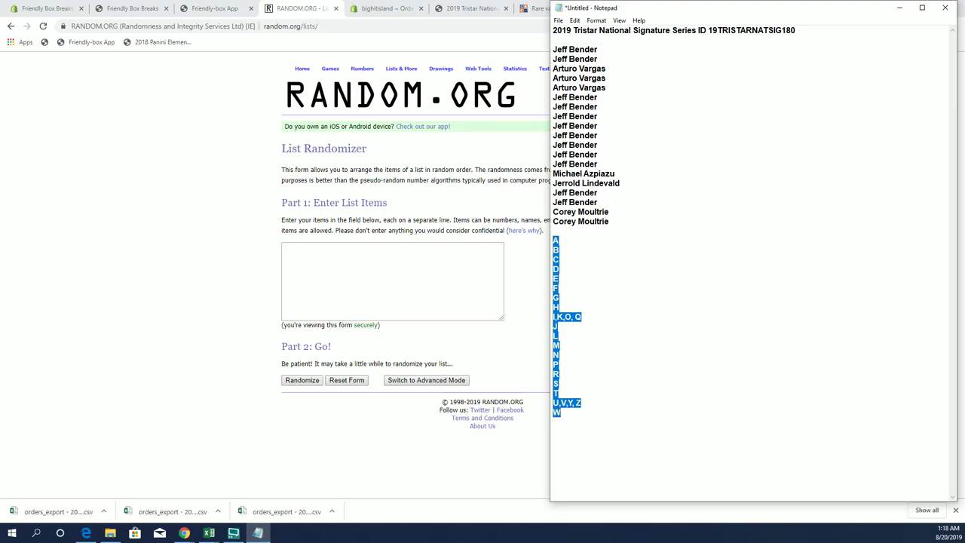
{"action": "right_click", "coordinate": [602, 323]}
{"action": "left_click", "coordinate": [627, 345]}
{"action": "left_click", "coordinate": [364, 286]}
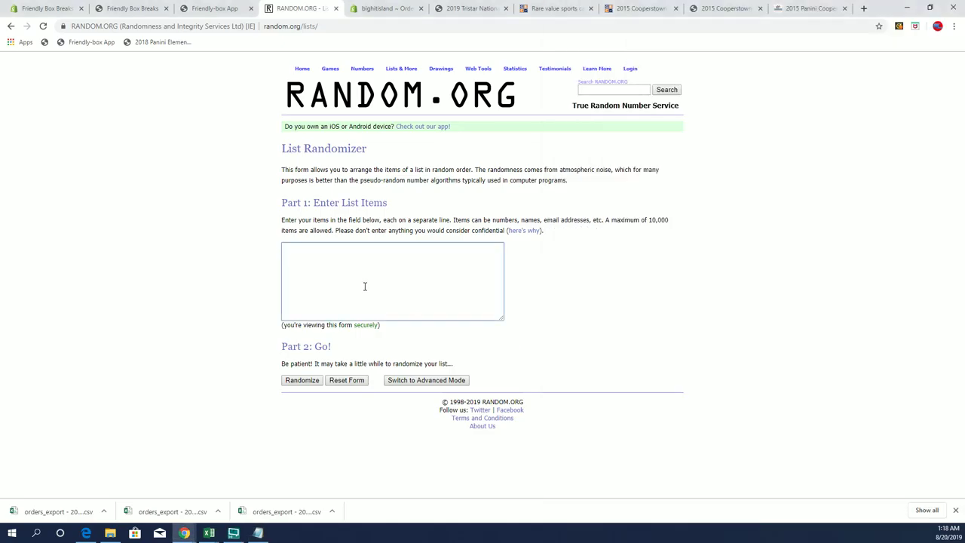
- Paste the letter groups into the List Randomizer and shuffle them 7 times
{"action": "key", "text": "ctrl+v"}
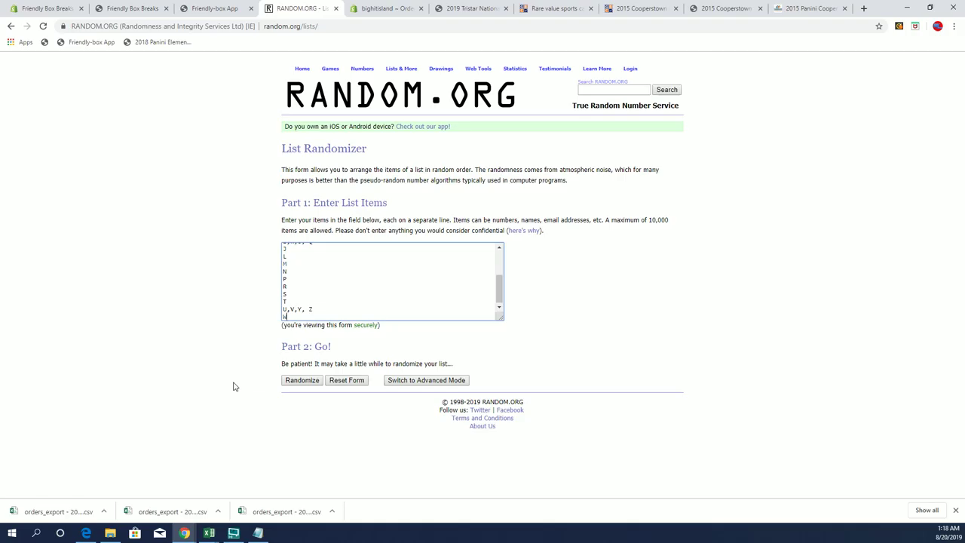
{"action": "left_click", "coordinate": [290, 382]}
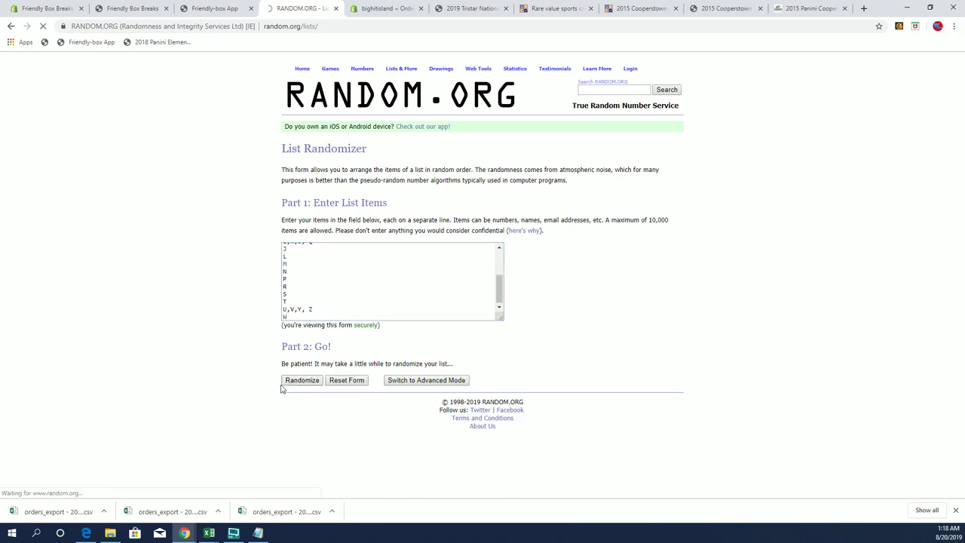
{"action": "left_click", "coordinate": [285, 390]}
{"action": "left_click", "coordinate": [288, 408]}
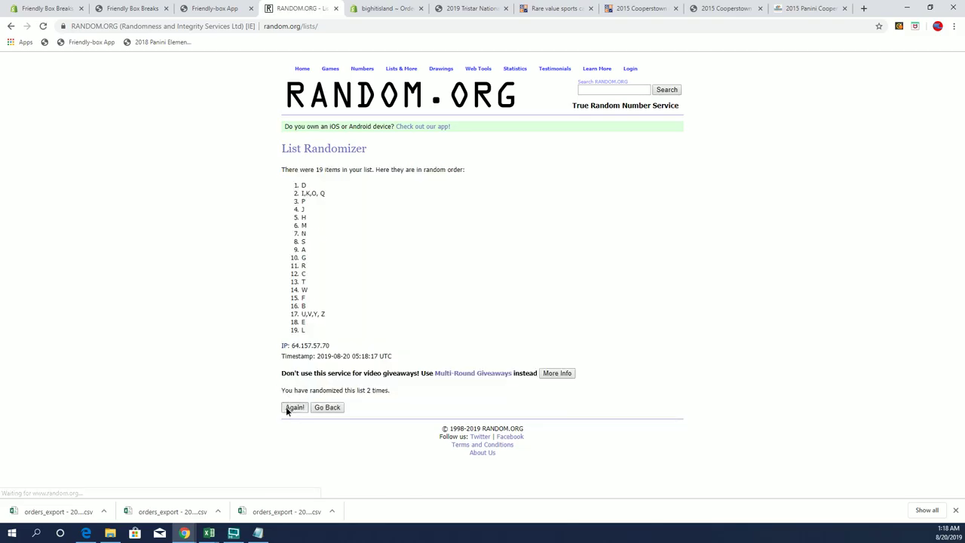
{"action": "left_click", "coordinate": [288, 408]}
{"action": "left_click", "coordinate": [287, 408]}
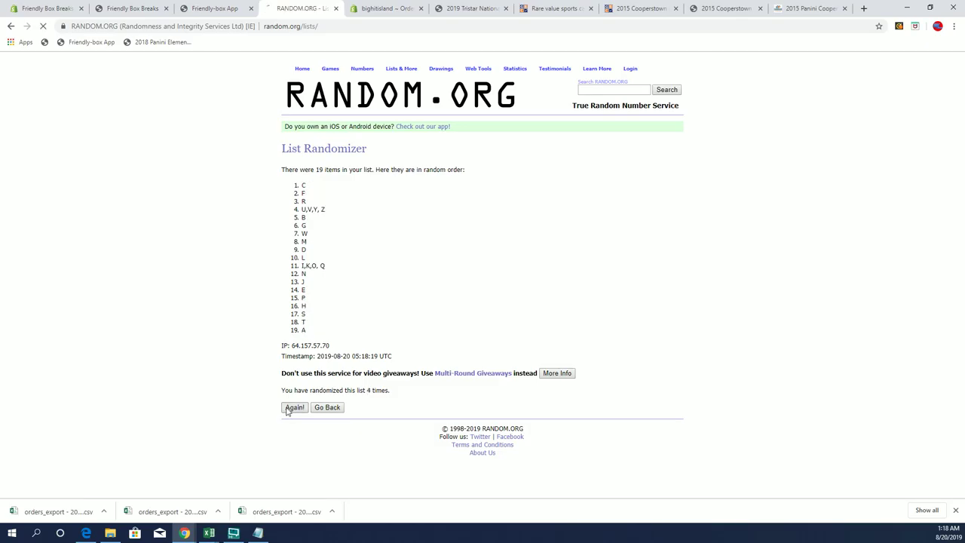
{"action": "left_click", "coordinate": [287, 408]}
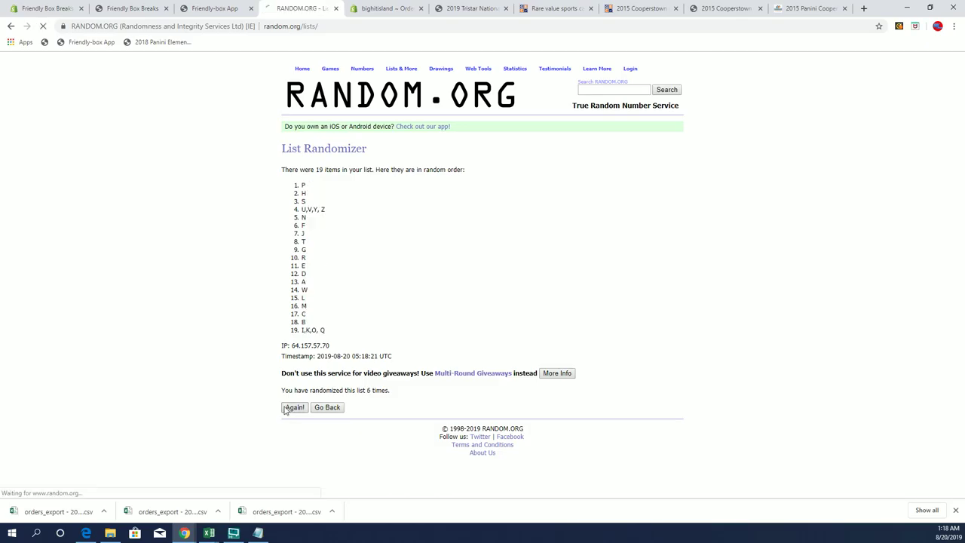
- Copy all 19 shuffled letter groups, starting J, A, F, E
{"action": "left_click_drag", "start_coordinate": [323, 189], "coordinate": [335, 331]}
{"action": "right_click", "coordinate": [360, 231]}
{"action": "left_click", "coordinate": [373, 237]}
{"action": "mouse_move", "coordinate": [303, 185]}
{"action": "left_mouse_down"}
{"action": "mouse_move", "coordinate": [324, 237]}
{"action": "mouse_move", "coordinate": [327, 334]}
{"action": "left_mouse_up"}
{"action": "right_click", "coordinate": [335, 253]}
{"action": "left_click", "coordinate": [344, 259]}
{"action": "key", "text": "alt+Tab"}
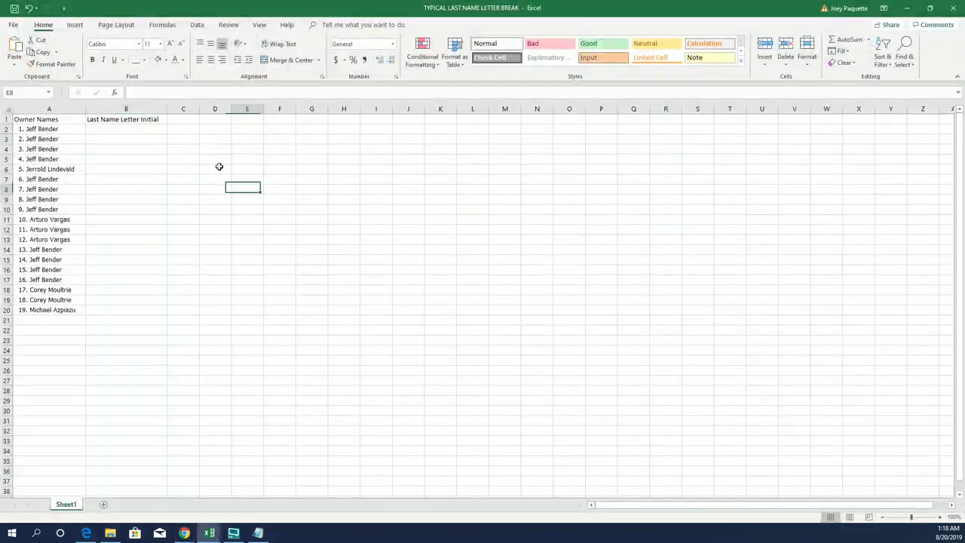
- Paste the shuffled letter groups into B2 and apply All Borders to columns A and B
{"action": "left_click", "coordinate": [134, 130]}
{"action": "key", "text": "ctrl+v"}
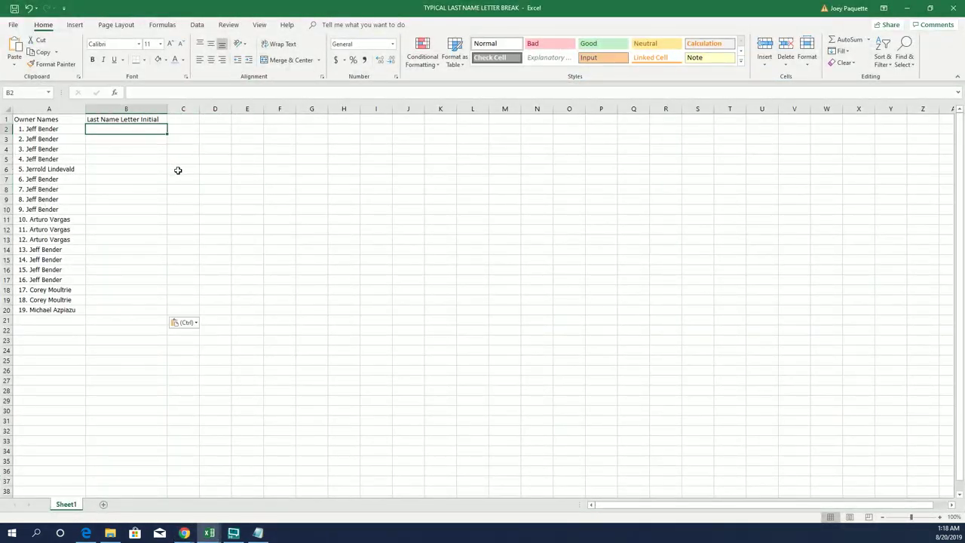
{"action": "left_click", "coordinate": [178, 170]}
{"action": "left_click_drag", "start_coordinate": [75, 109], "coordinate": [132, 105]}
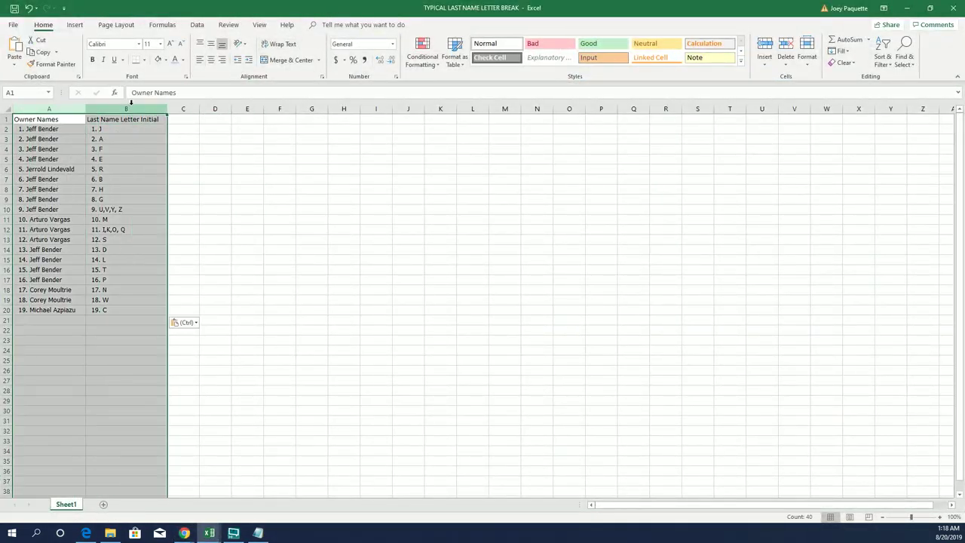
{"action": "left_click", "coordinate": [142, 60]}
{"action": "left_click", "coordinate": [155, 144]}
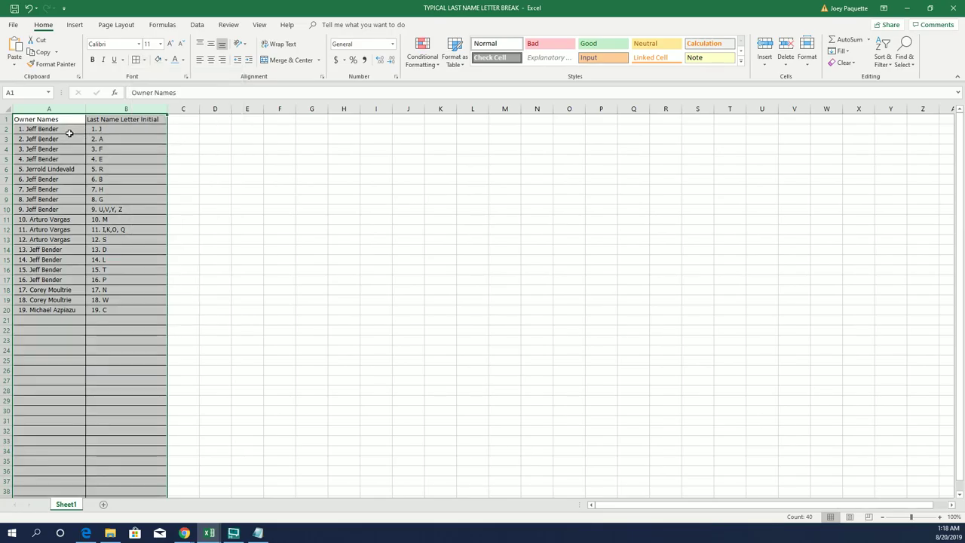
{"action": "left_click", "coordinate": [69, 132]}
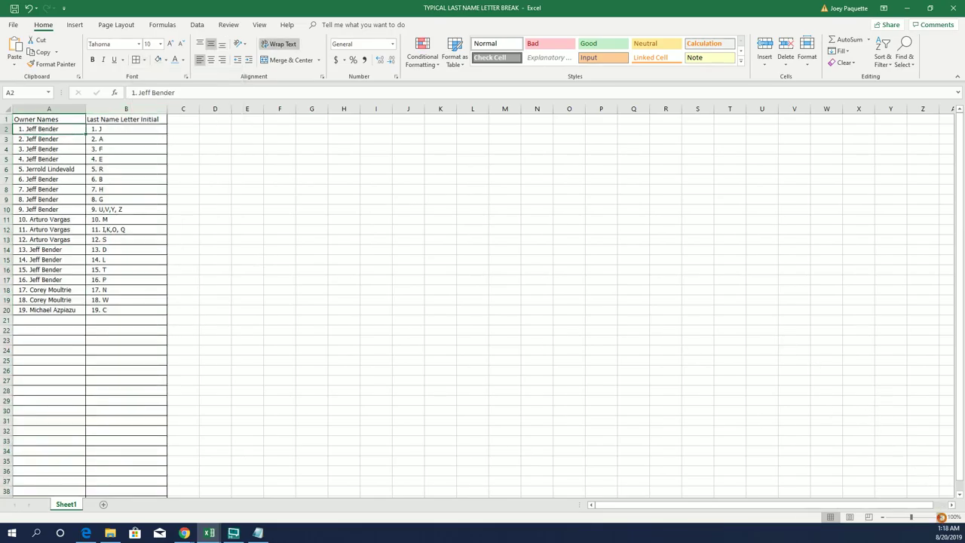
- Zoom the sheet in to 190% to enlarge the entries
{"action": "left_click", "coordinate": [940, 517]}
{"action": "left_click", "coordinate": [941, 517]}
{"action": "left_click", "coordinate": [941, 517]}
{"action": "left_click", "coordinate": [941, 517]}
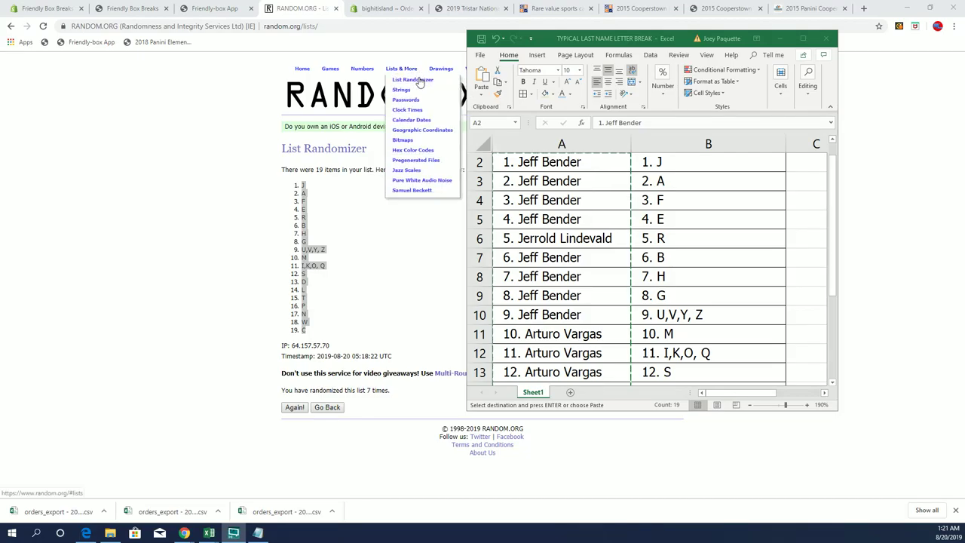
- Paste the copied owner names into a fresh List Randomizer form
{"action": "left_click", "coordinate": [421, 83]}
{"action": "right_click", "coordinate": [339, 270]}
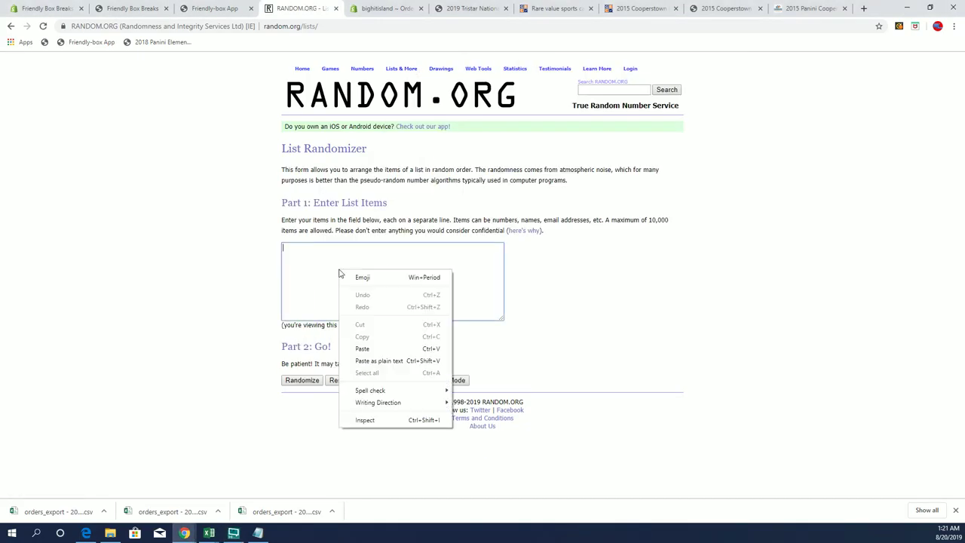
{"action": "left_click", "coordinate": [371, 346]}
- Randomize the owner names 7 times and select the first shuffled entry
{"action": "left_click", "coordinate": [301, 381]}
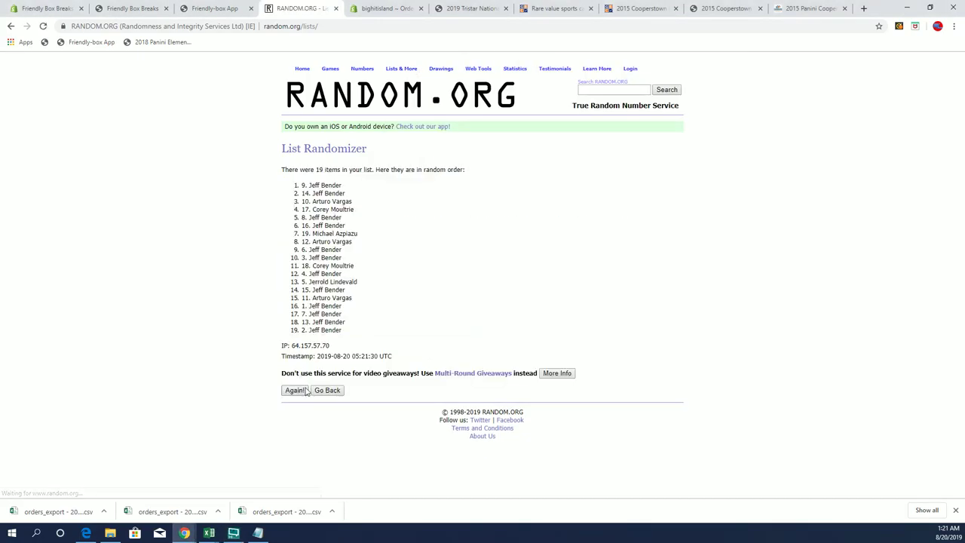
{"action": "left_click", "coordinate": [305, 389]}
{"action": "left_click", "coordinate": [294, 408]}
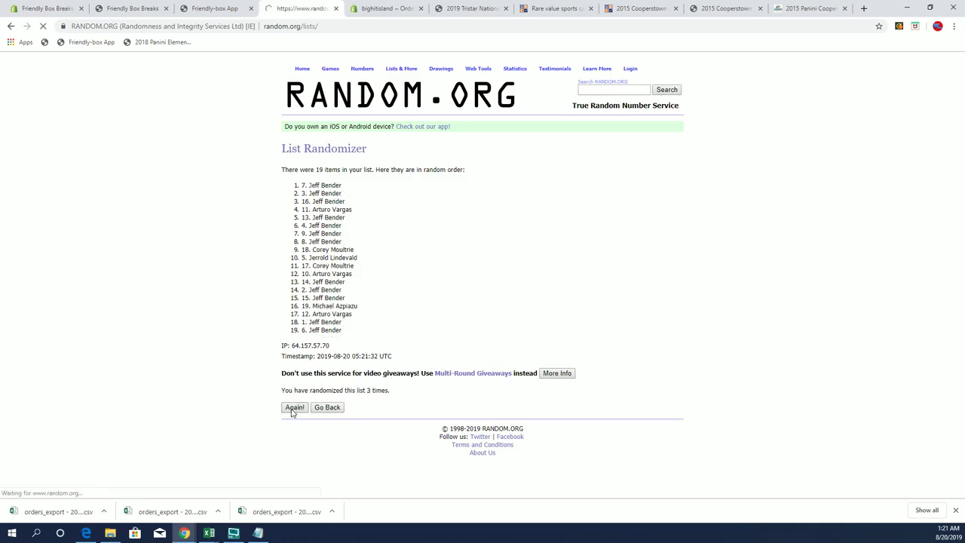
{"action": "left_click", "coordinate": [293, 409]}
{"action": "left_click", "coordinate": [293, 410]}
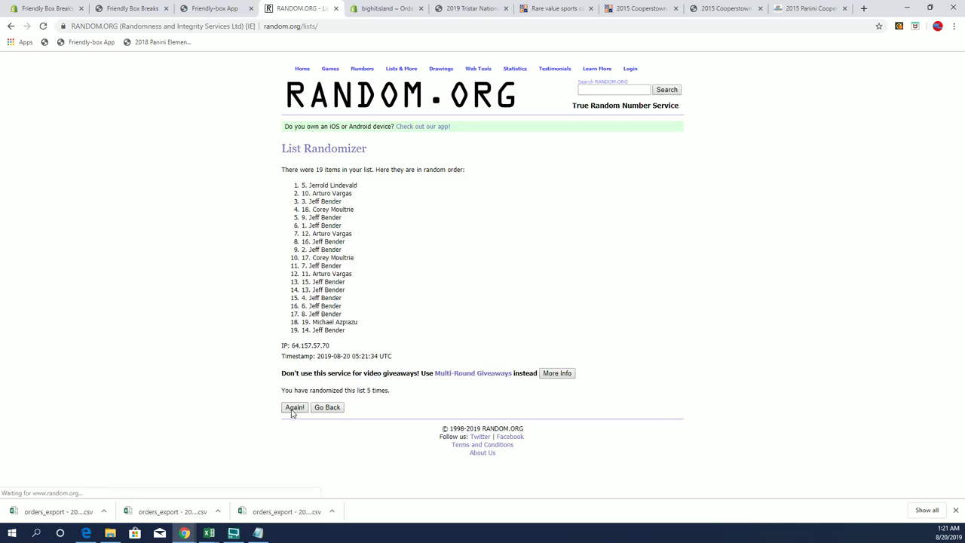
{"action": "left_click", "coordinate": [293, 410]}
{"action": "left_click", "coordinate": [292, 409]}
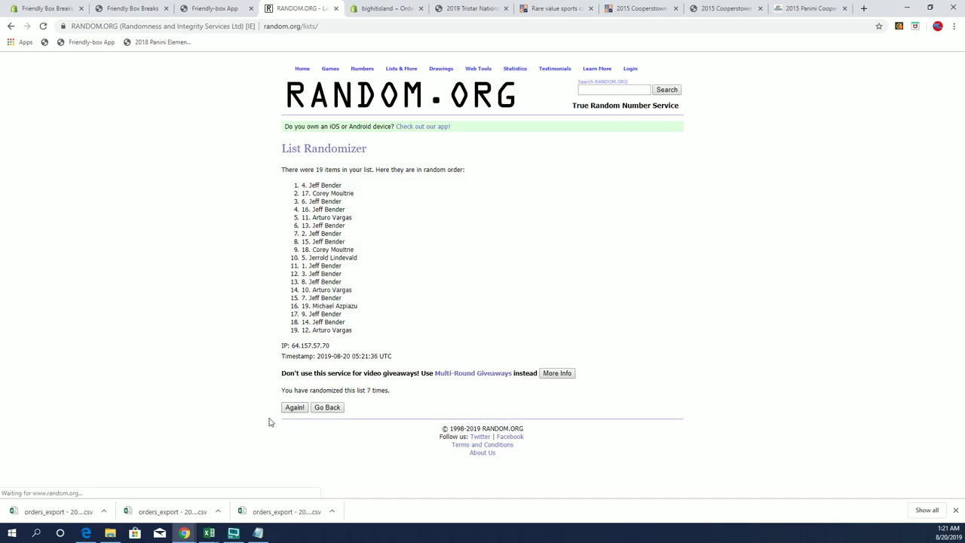
{"action": "left_click_drag", "start_coordinate": [359, 186], "coordinate": [300, 185]}
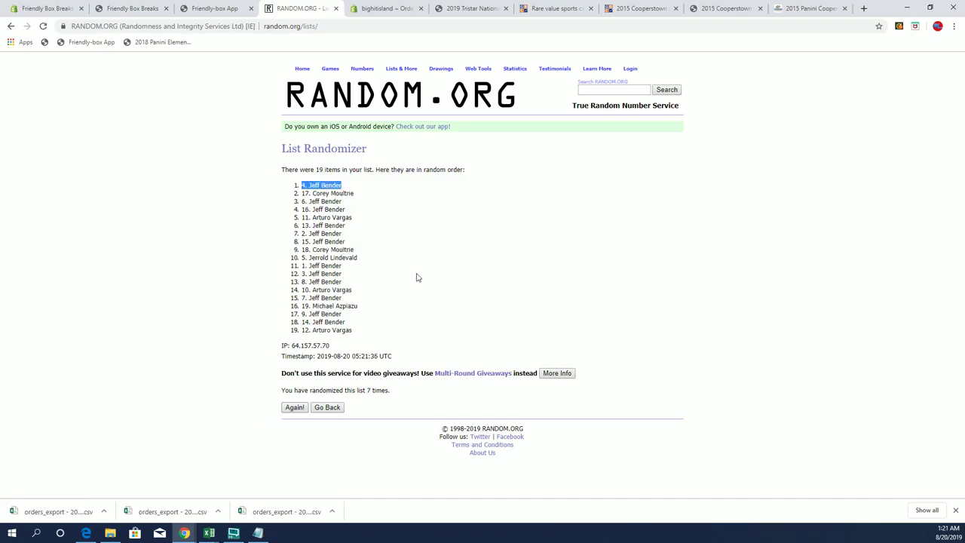